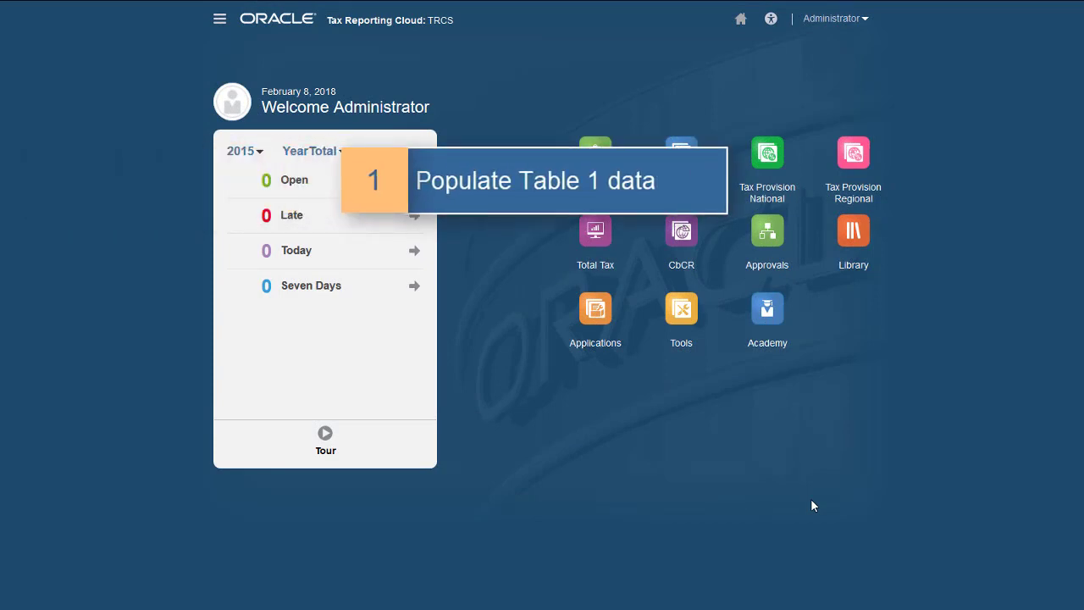
Open the CbCR Table 1 data entry form for Operations, FY16, P12.
left_click(682, 234)
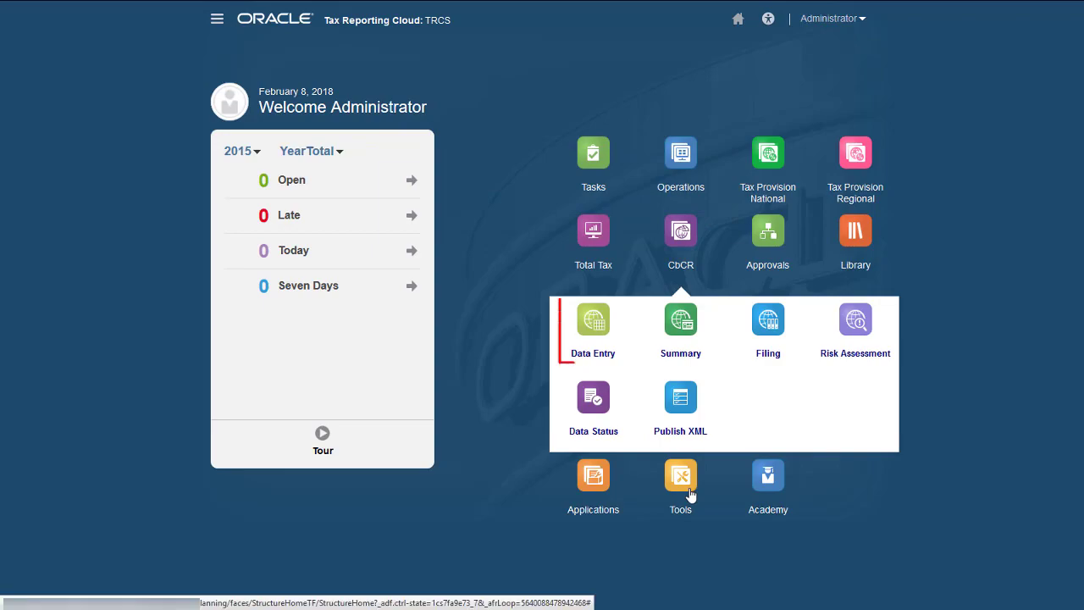
left_click(566, 354)
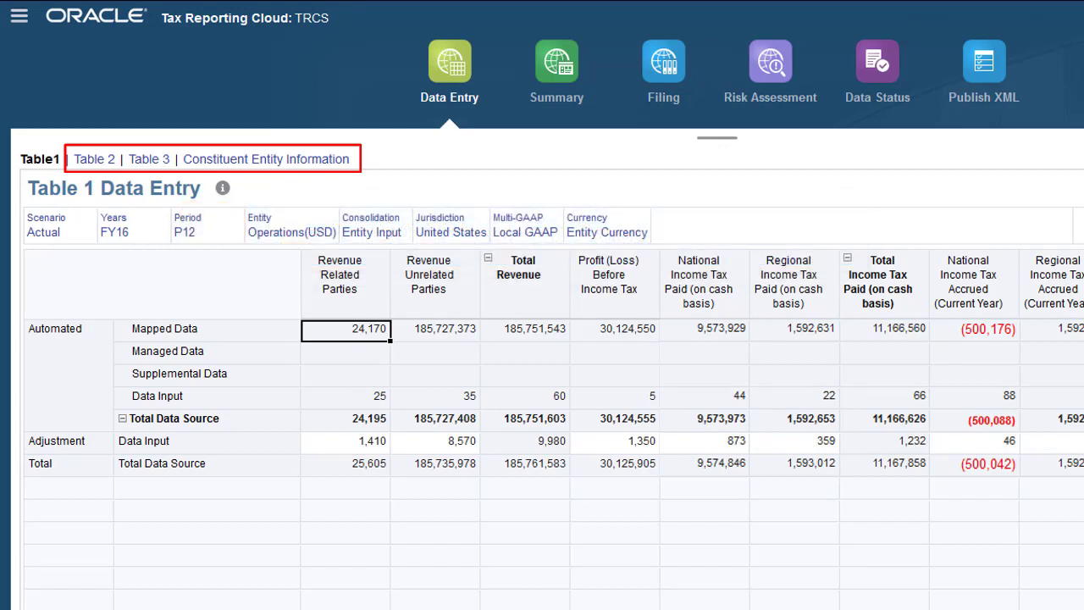
In Table 2, set Research and Development, Purchasing and Sales to Yes and save.
left_click(93, 159)
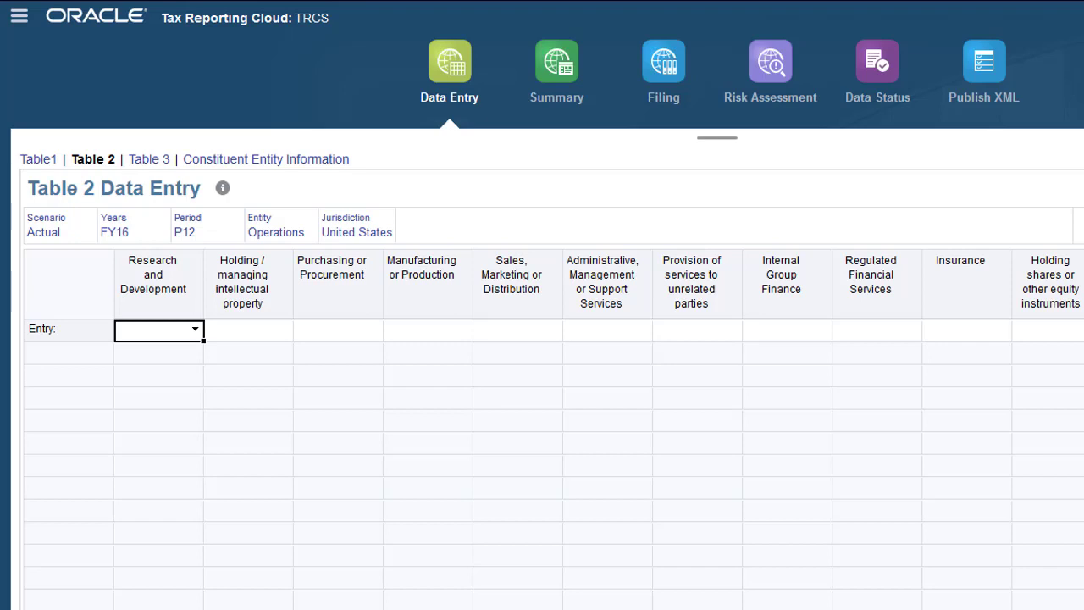
left_click(195, 332)
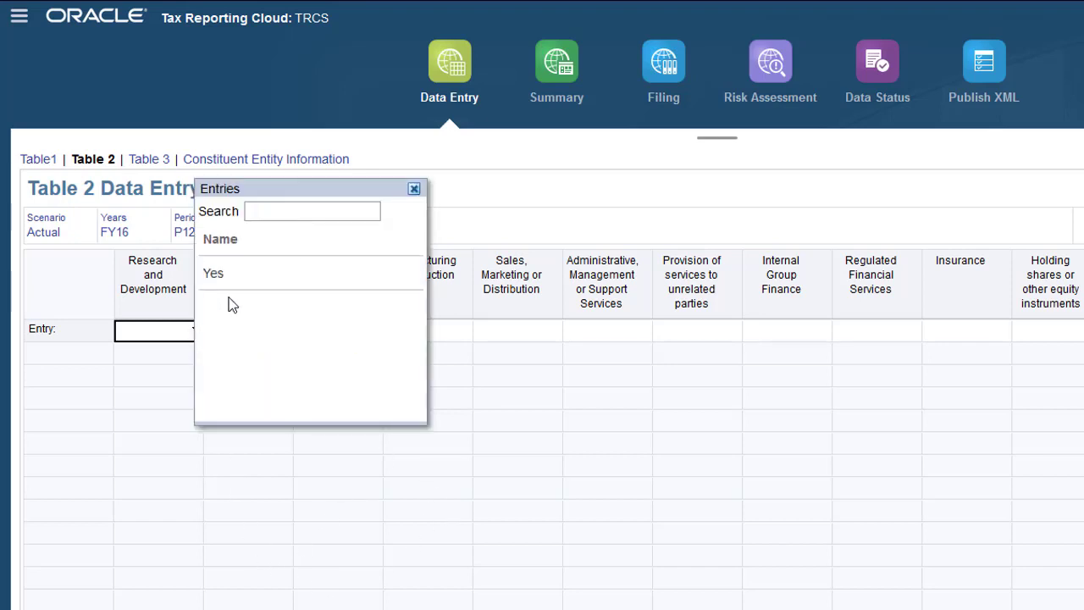
left_click(213, 274)
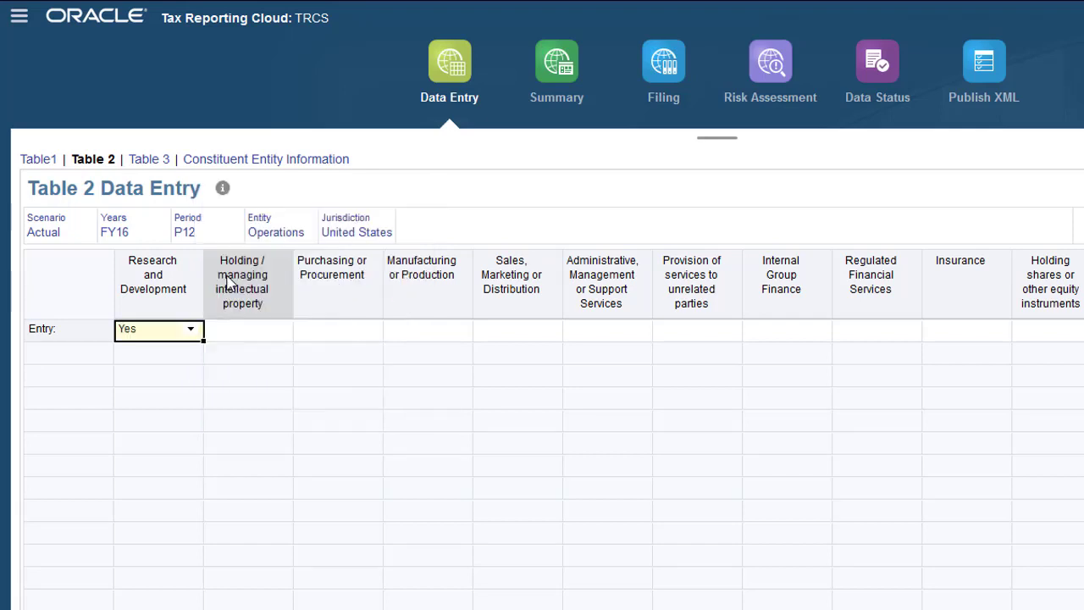
left_click(348, 332)
left_click(370, 332)
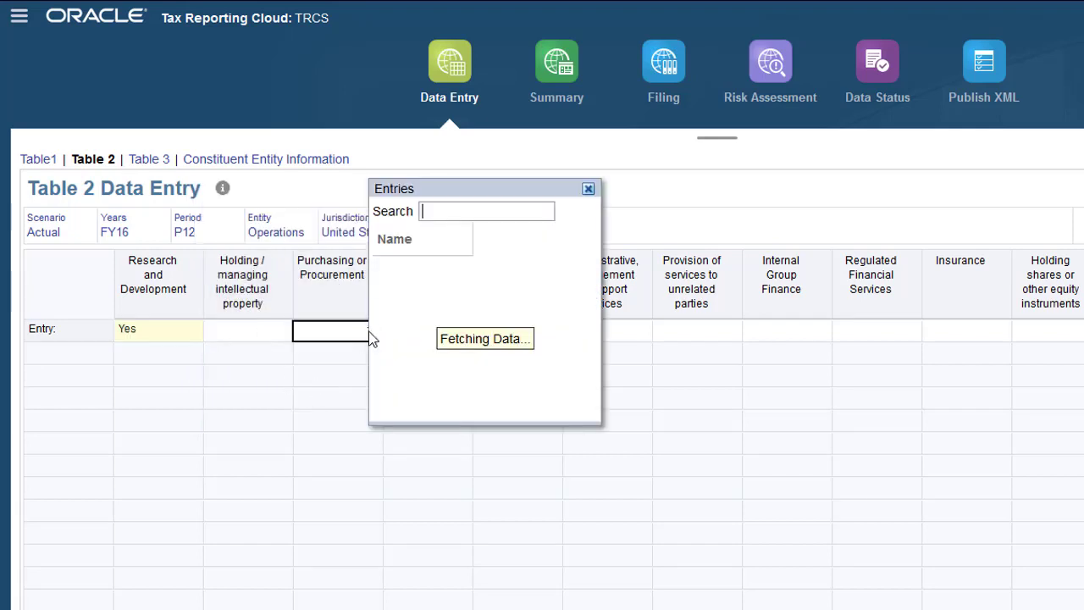
left_click(412, 272)
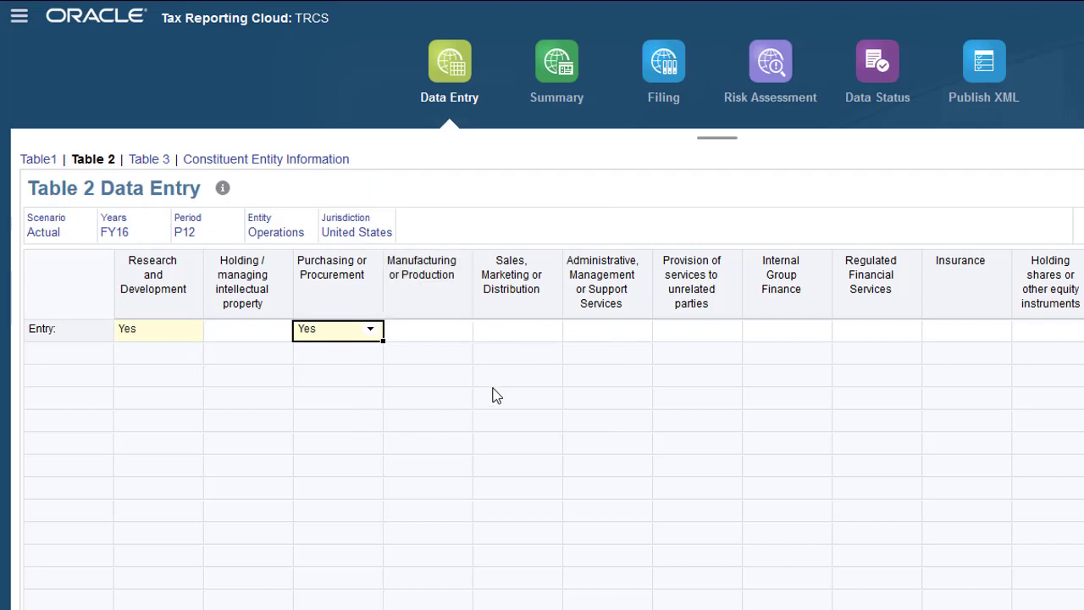
left_click(531, 329)
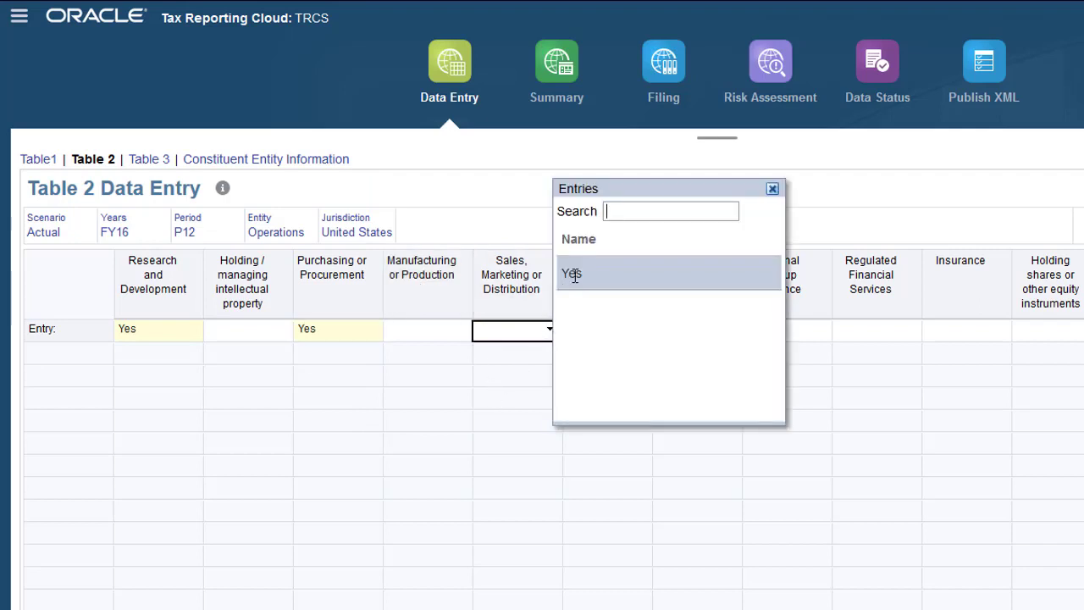
left_click(577, 275)
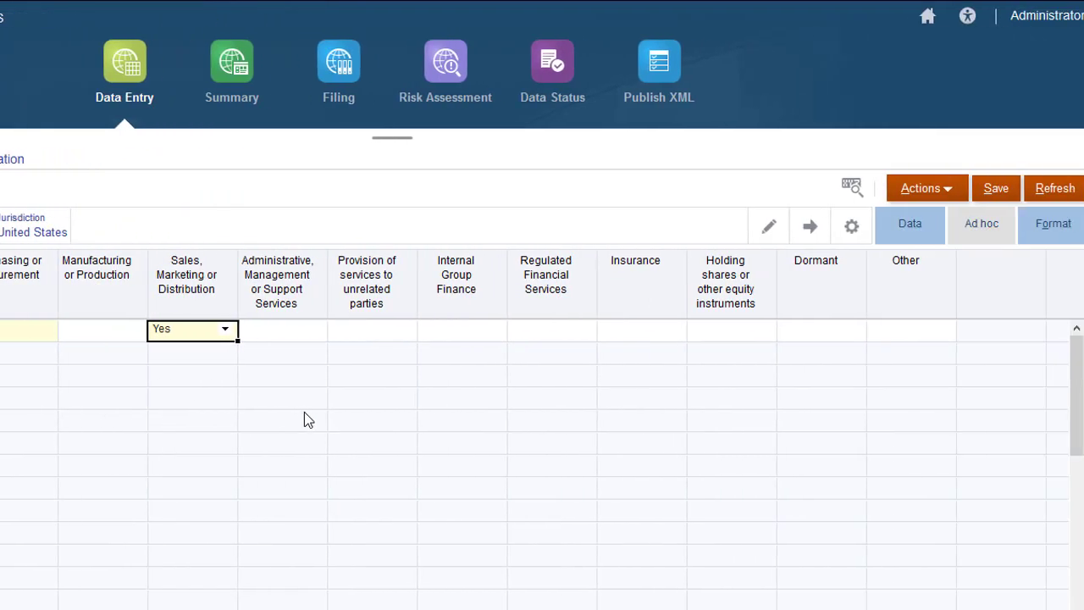
left_click(965, 190)
left_click(413, 222)
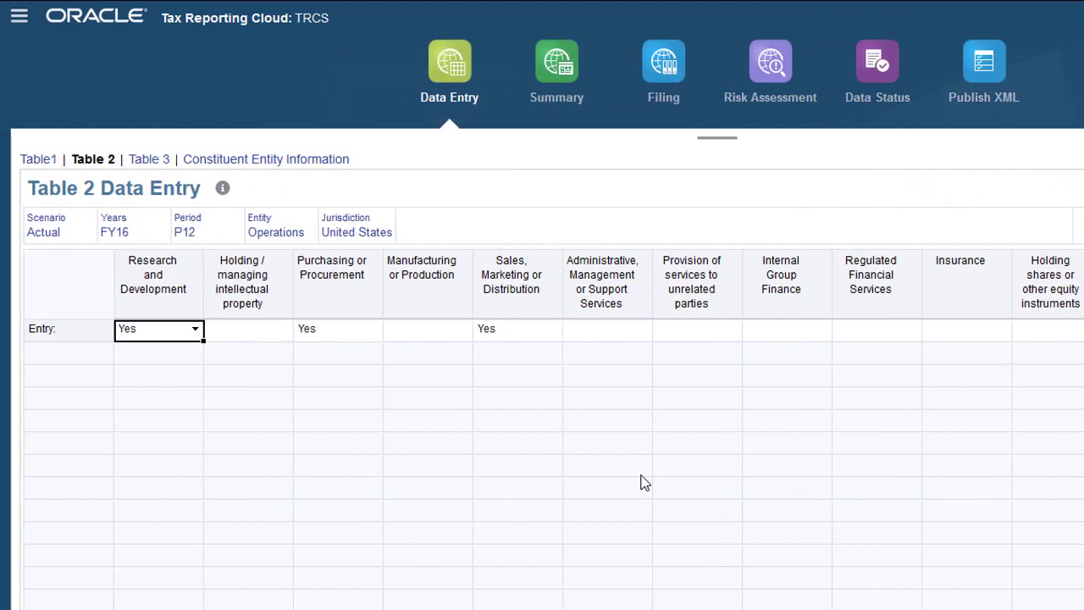
In Table 3, enter 'none' as Other Entity Details and save.
left_click(149, 162)
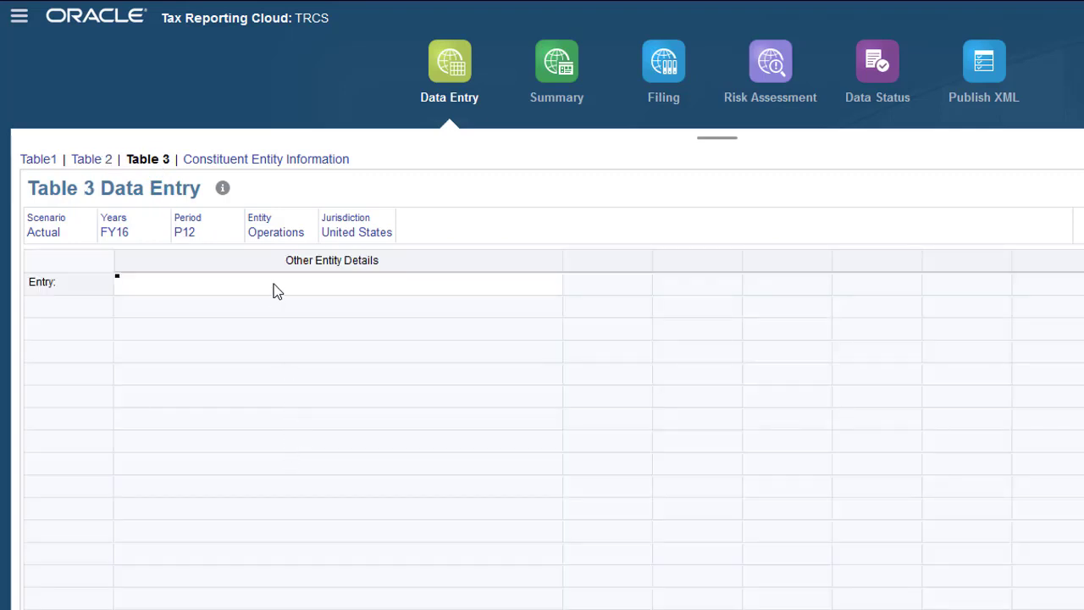
left_click(271, 286)
type("none")
left_click(271, 360)
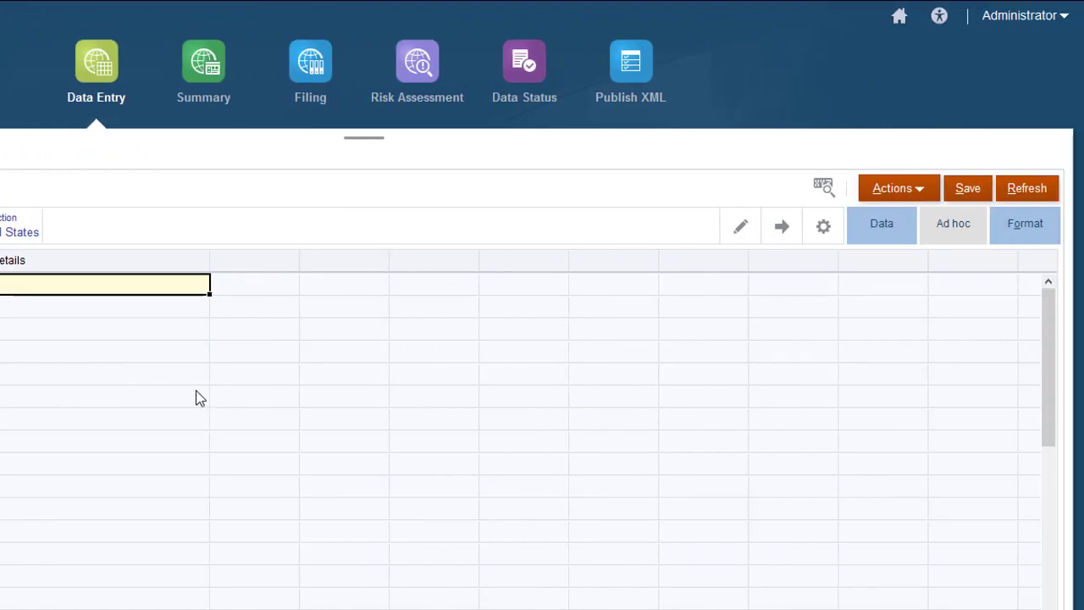
left_click(971, 191)
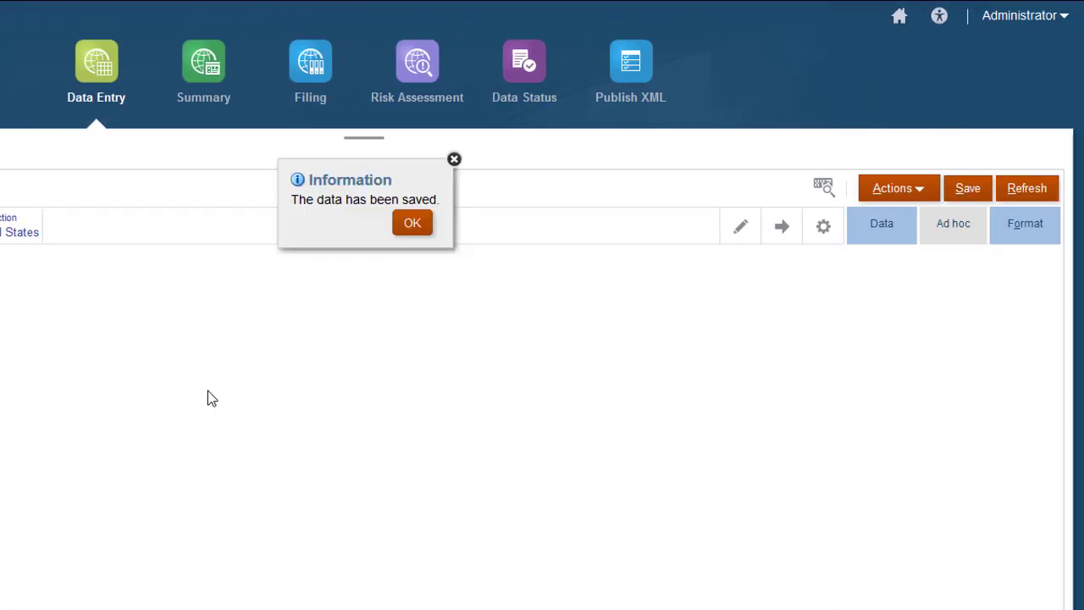
left_click(410, 227)
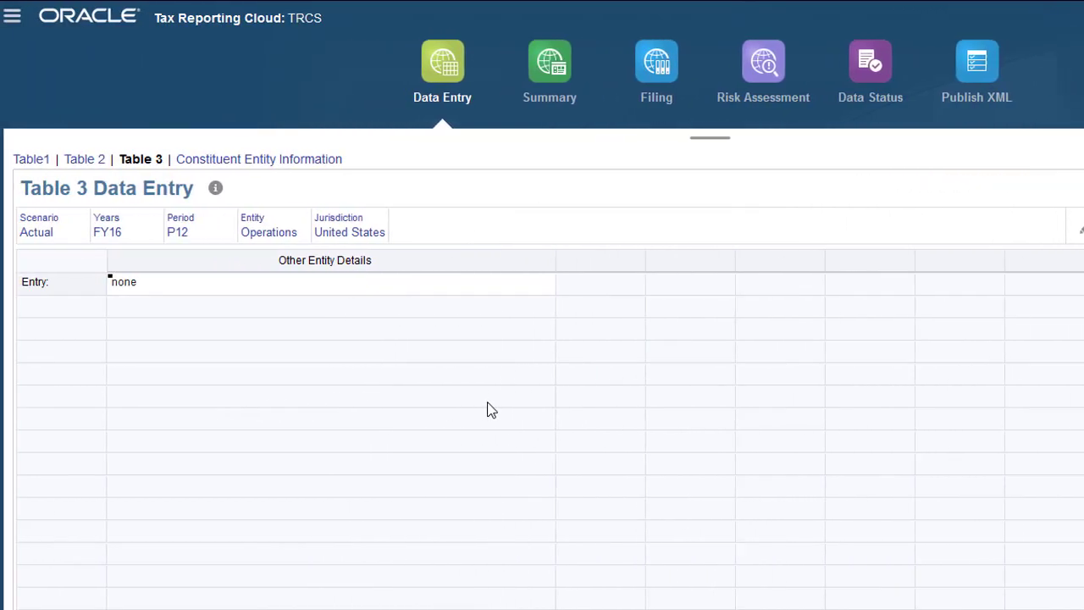
Set jurisdiction and TIN issuer to United States, enter the TIN, legal name Vision Operations LLC.
left_click(283, 161)
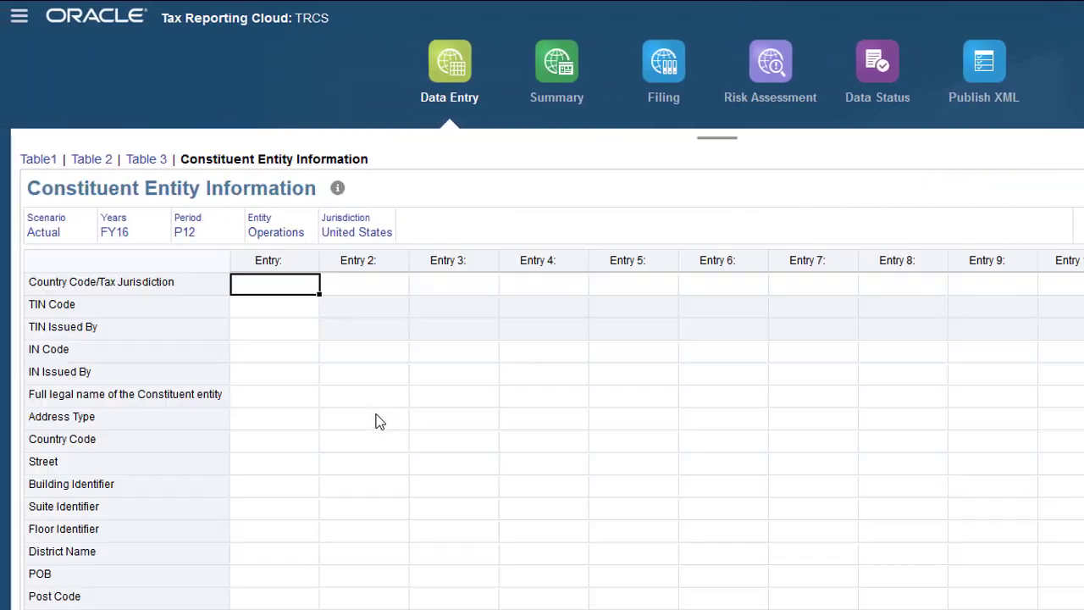
left_click(312, 285)
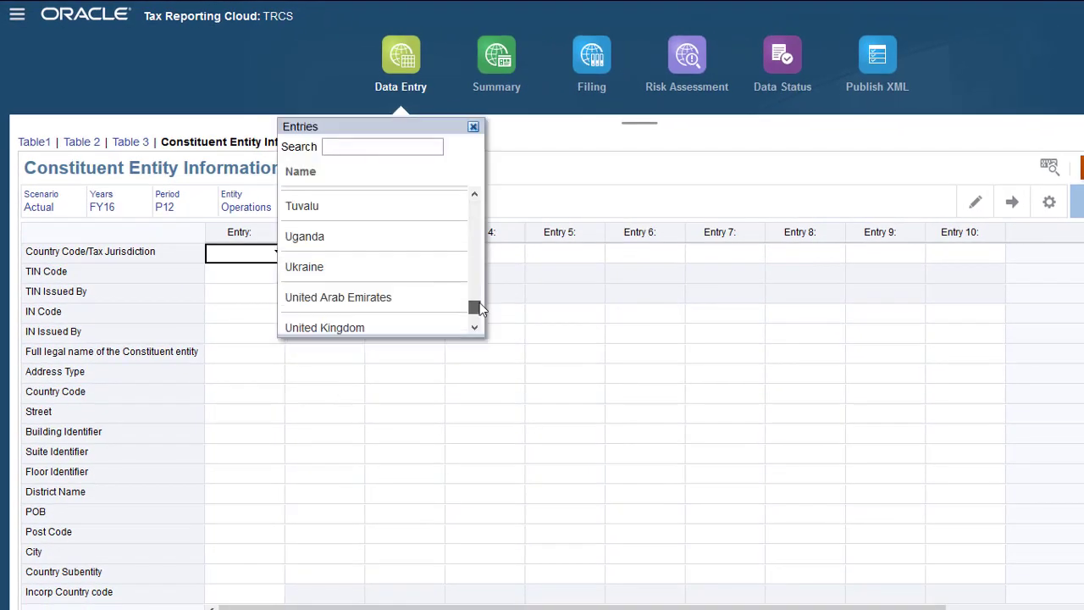
left_click(370, 251)
left_click(270, 271)
type("111111")
left_click(340, 341)
left_click(254, 292)
left_click(249, 354)
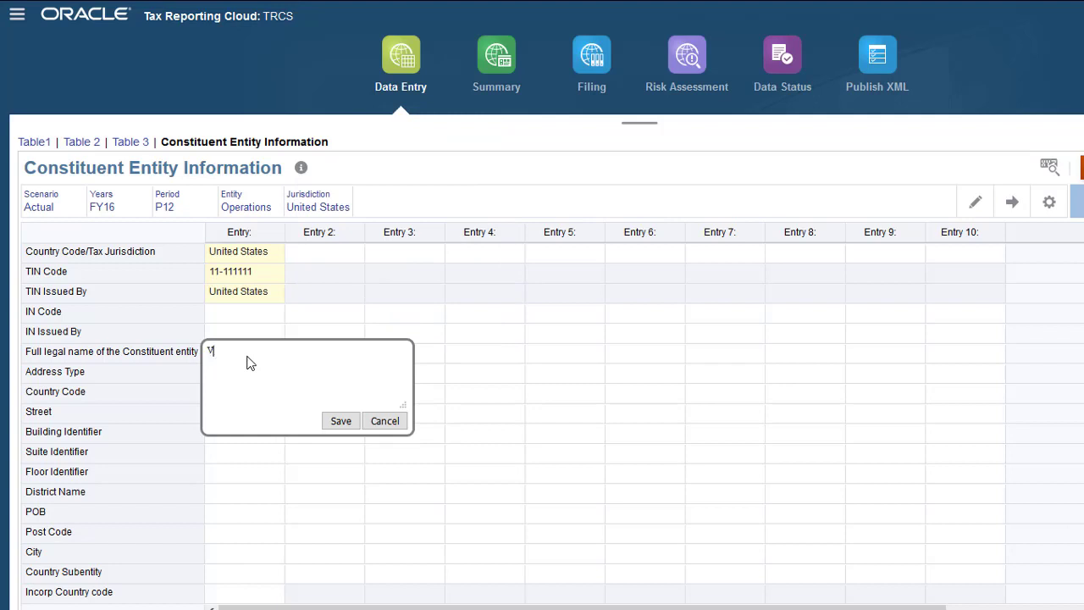
type("ision Operations LLC")
left_click(246, 375)
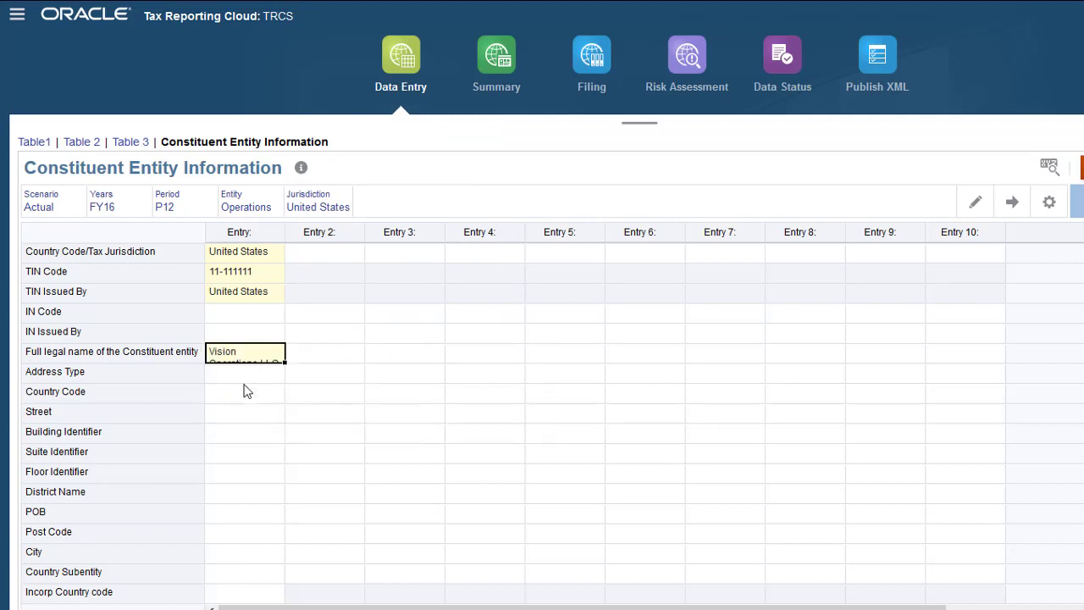
Set address type Business and enter the street, building, suite and district ('none') fields.
left_click(280, 412)
type("co")
left_click(340, 481)
left_click(270, 434)
type("99")
left_click(256, 455)
type("4")
left_click(268, 472)
type("2")
left_click(254, 492)
type("none")
left_click(340, 562)
Enter the post code and city, set incorporation country to United States, and save.
left_click(283, 534)
type("1101")
left_click(339, 598)
left_click(258, 553)
type("Orlando")
left_click(366, 514)
left_click(254, 592)
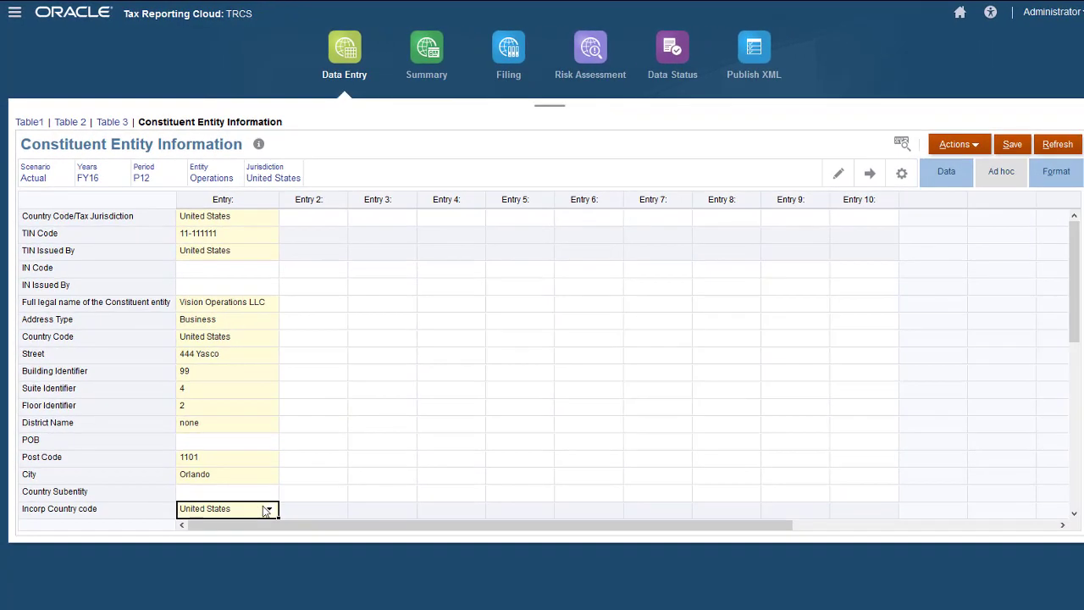
left_click(1013, 146)
left_click(587, 173)
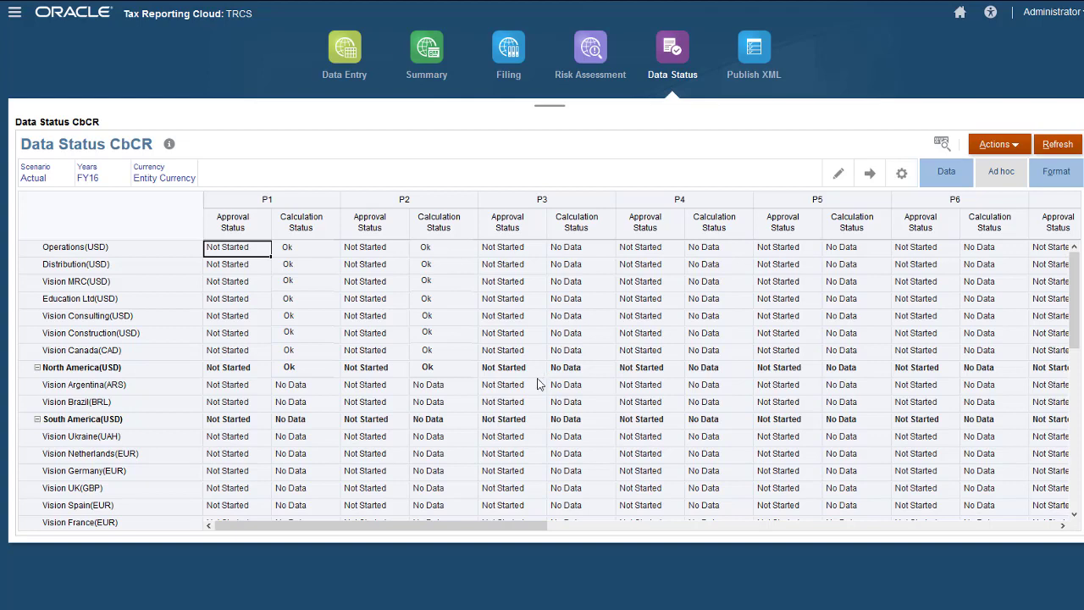
Launch the Consolidate_CbCR business rule with Total Geography as the entity.
left_click(1013, 145)
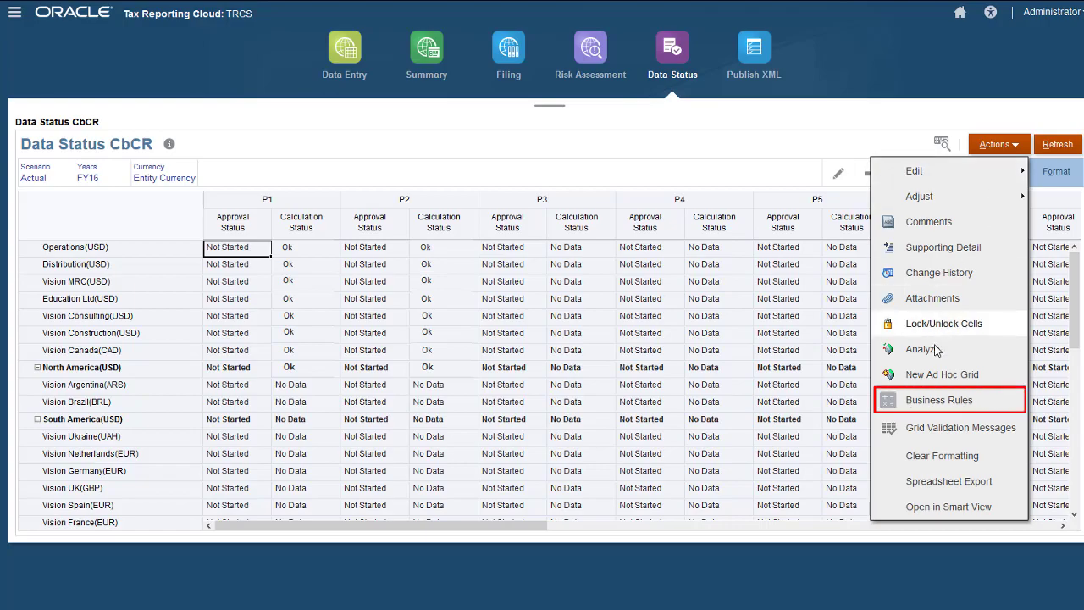
left_click(929, 405)
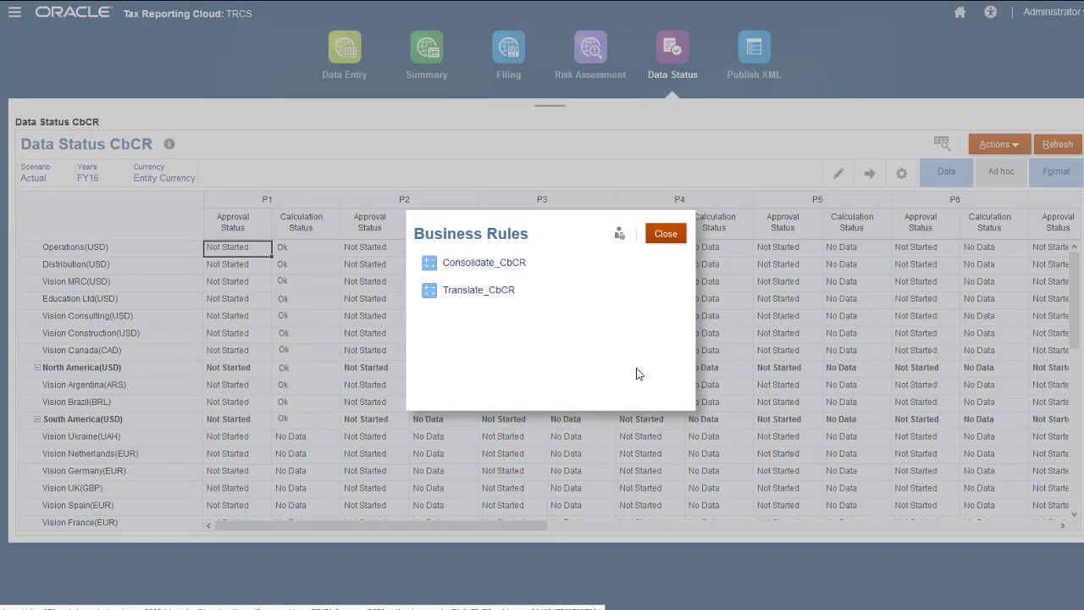
left_click(496, 265)
left_click(494, 196)
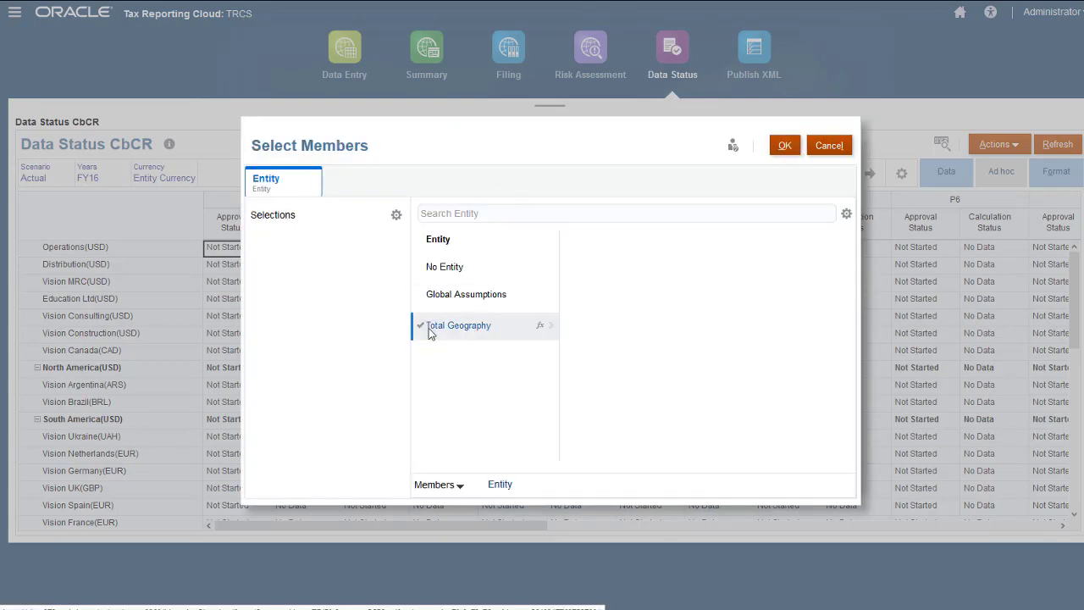
left_click(423, 330)
left_click(782, 145)
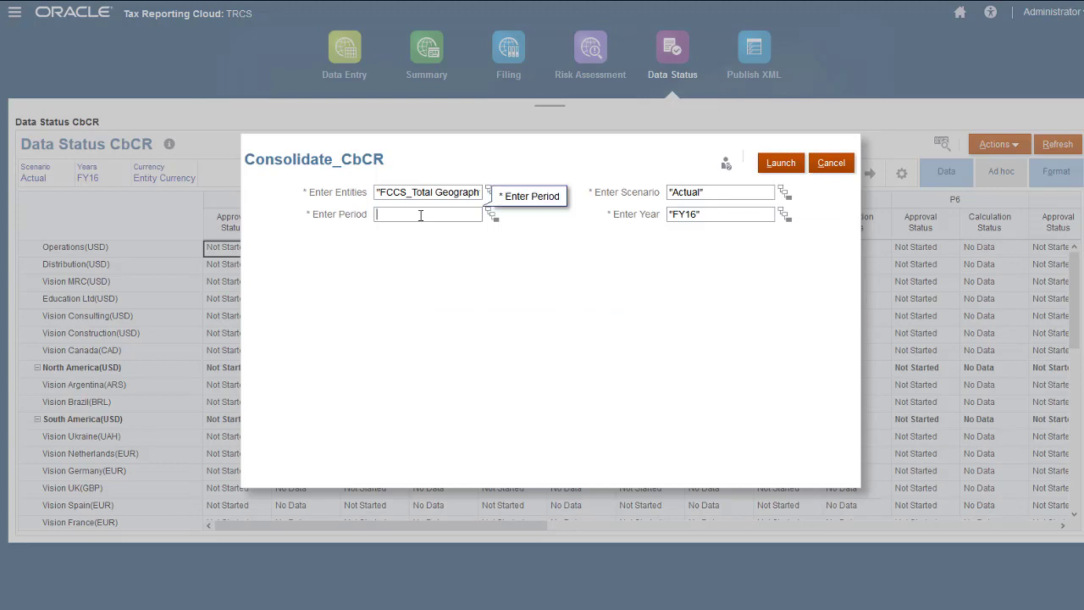
left_click(781, 163)
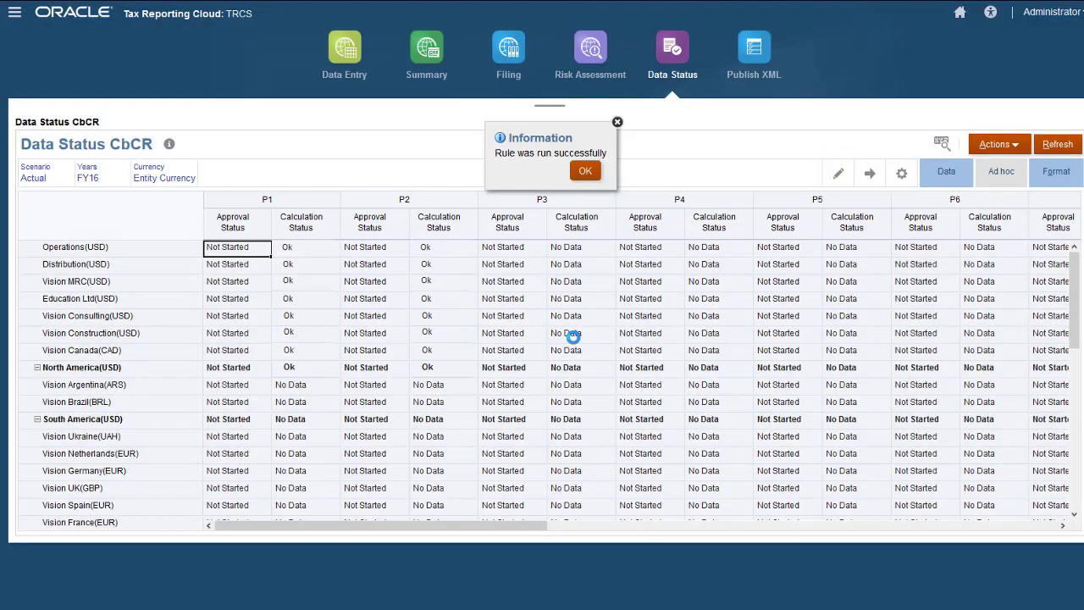
Run Translate_CbCR with currency USD for all descendants of Total Geography in P12.
left_click(584, 171)
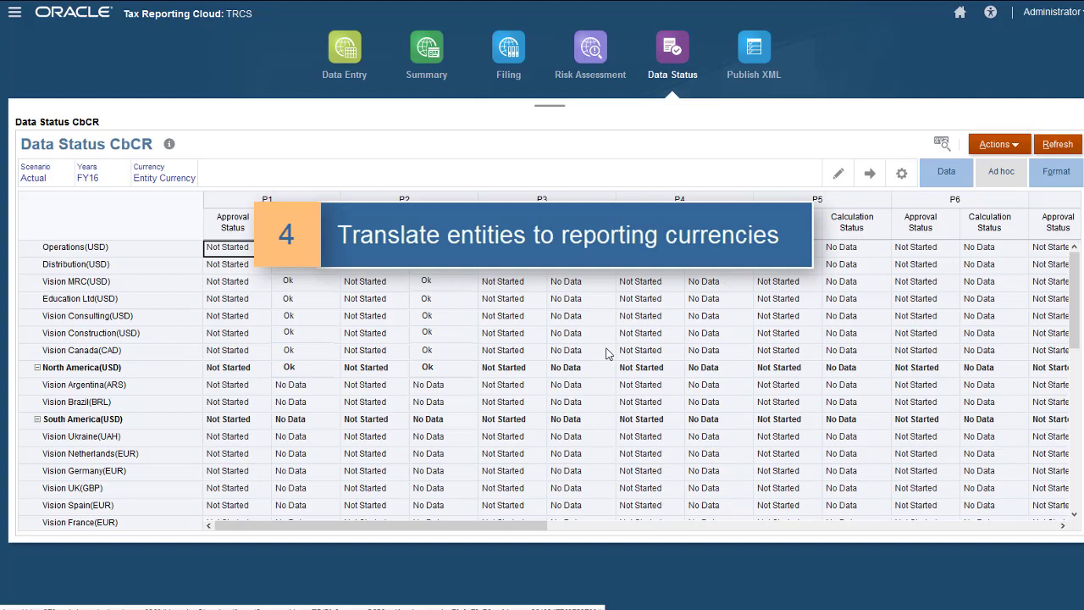
left_click(1015, 145)
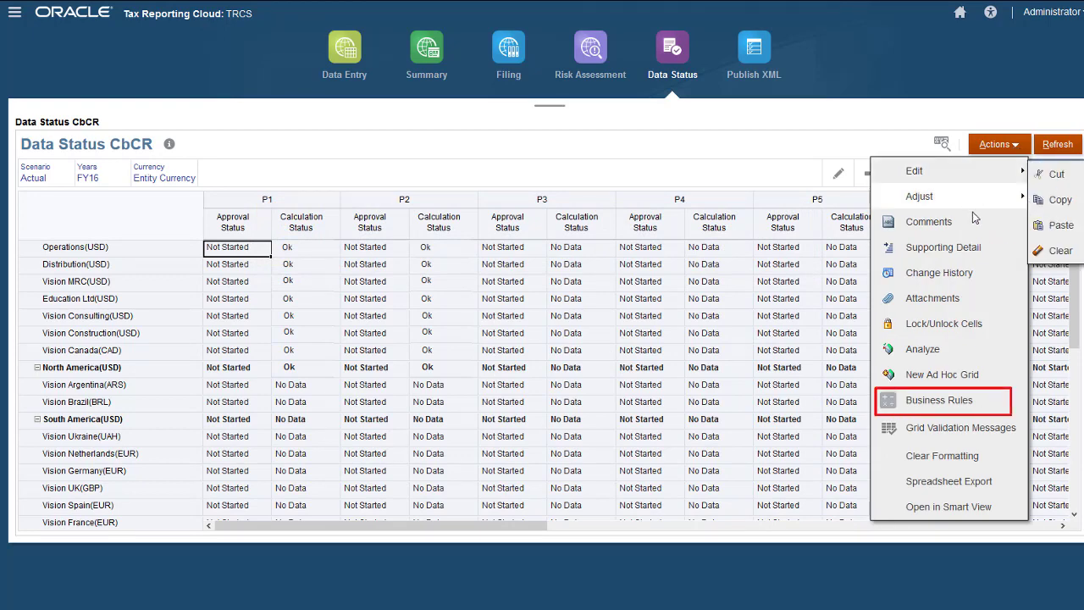
left_click(939, 400)
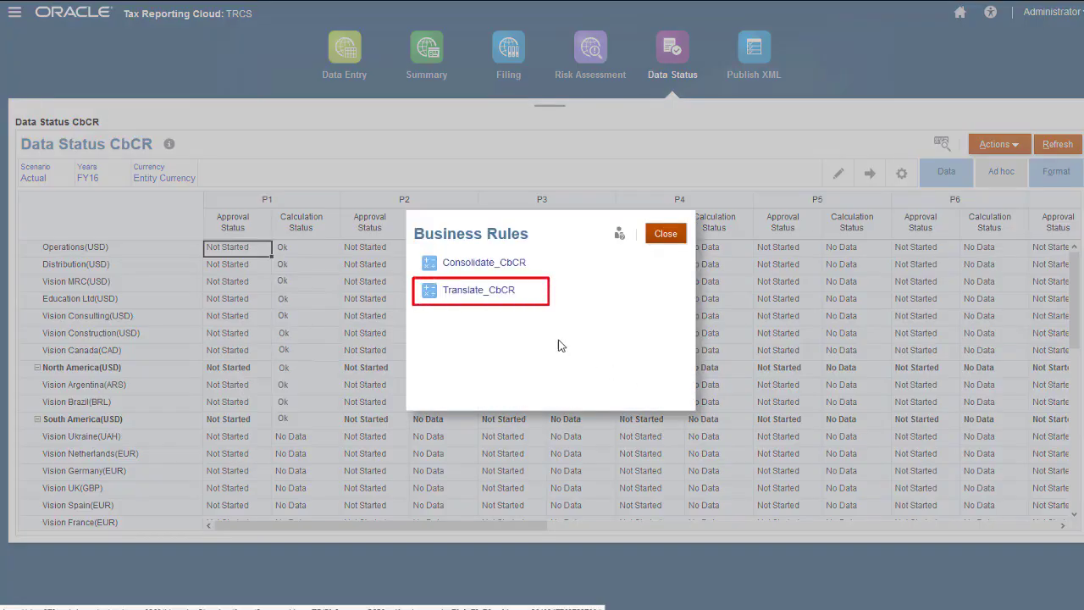
left_click(479, 290)
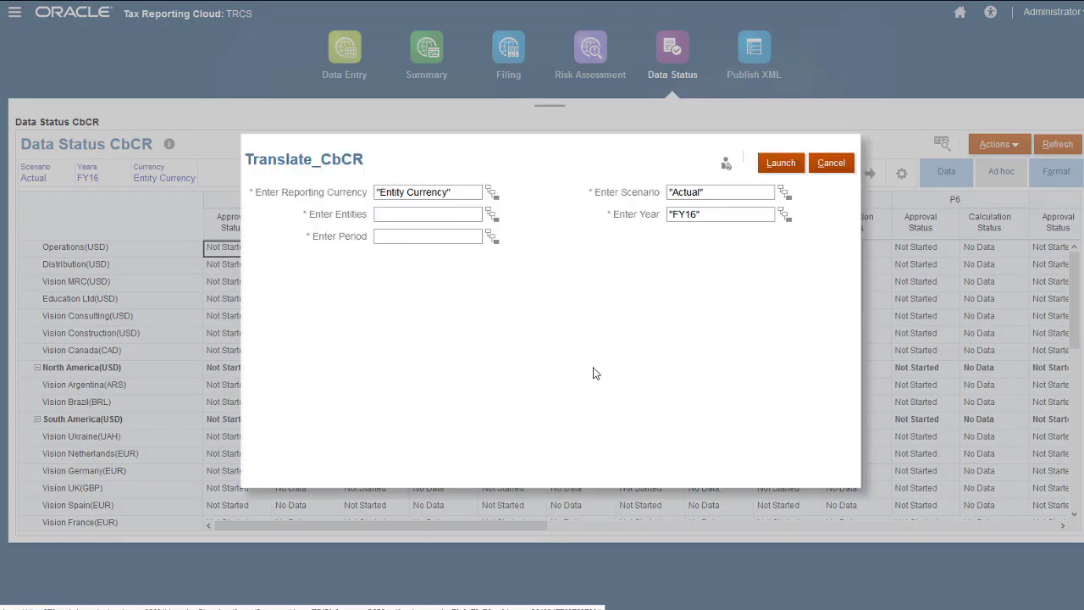
triple_click(377, 193)
type("USD")
left_click(492, 214)
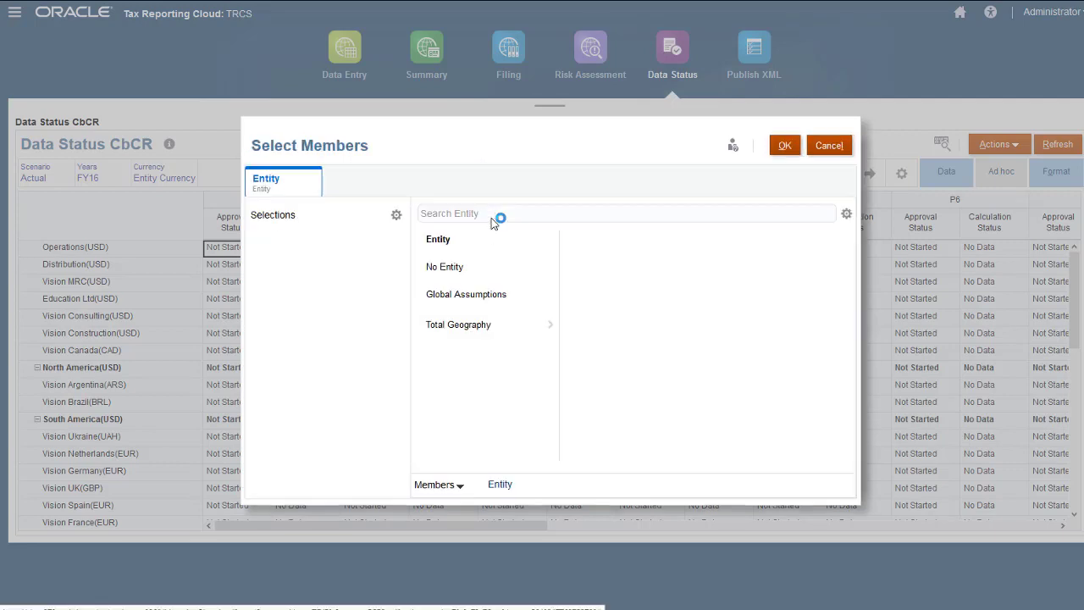
left_click(542, 330)
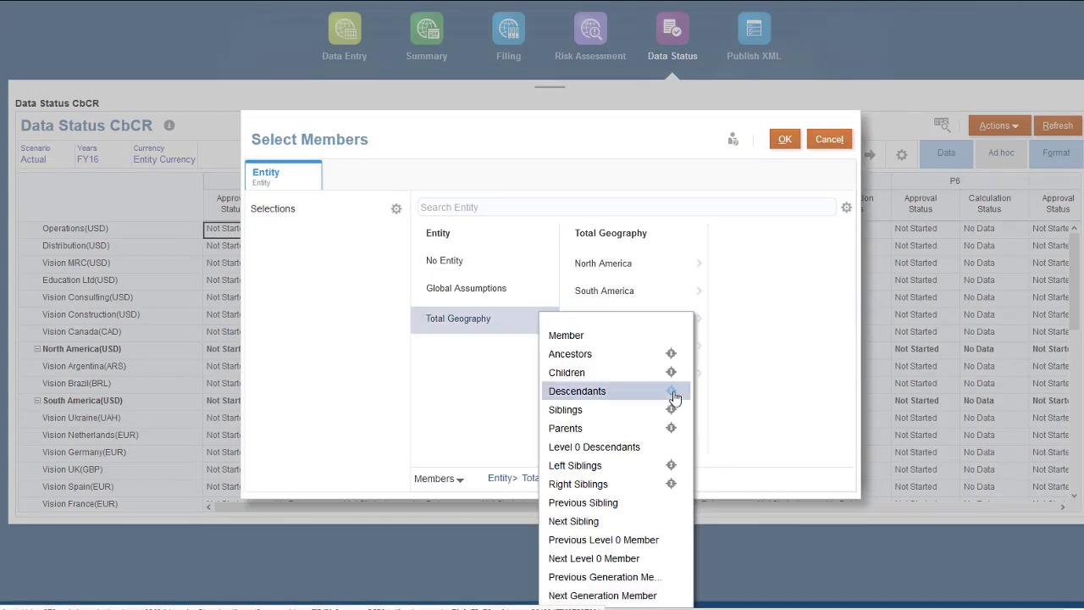
left_click(604, 389)
left_click(781, 151)
left_click(433, 237)
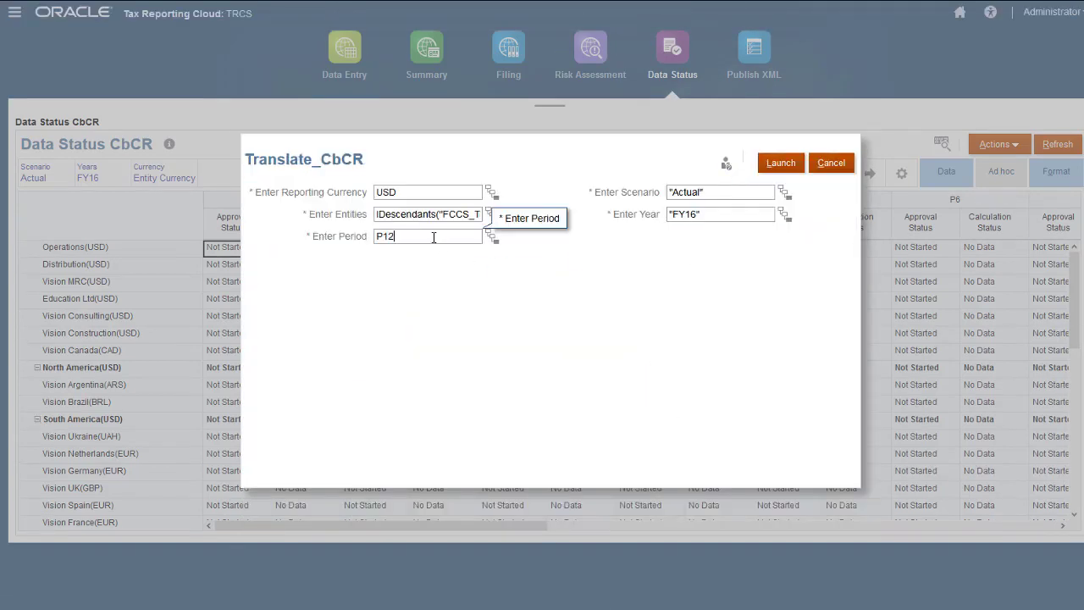
left_click(781, 162)
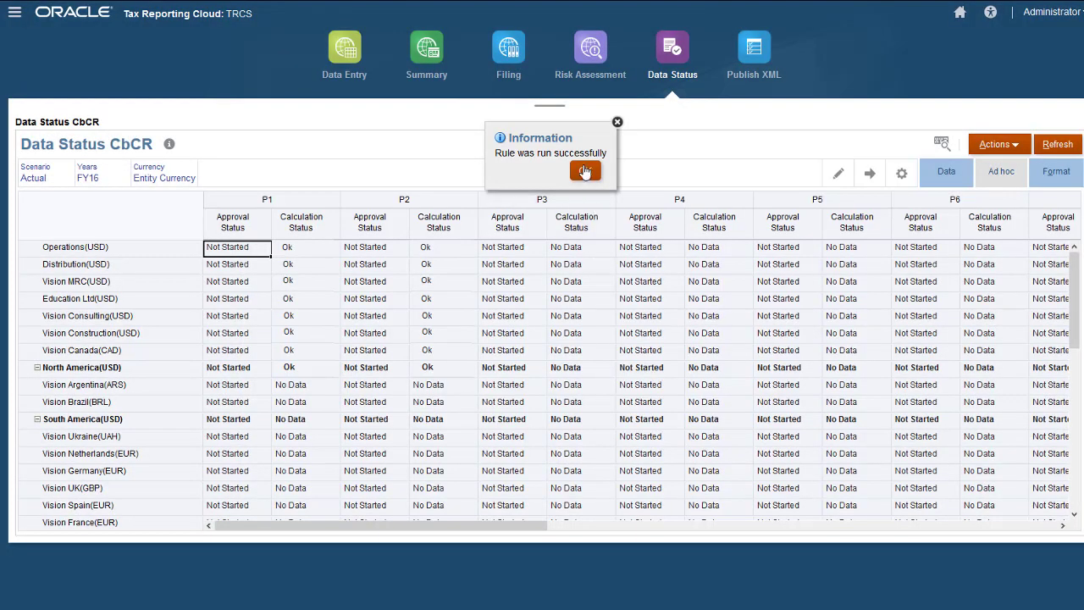
left_click(585, 172)
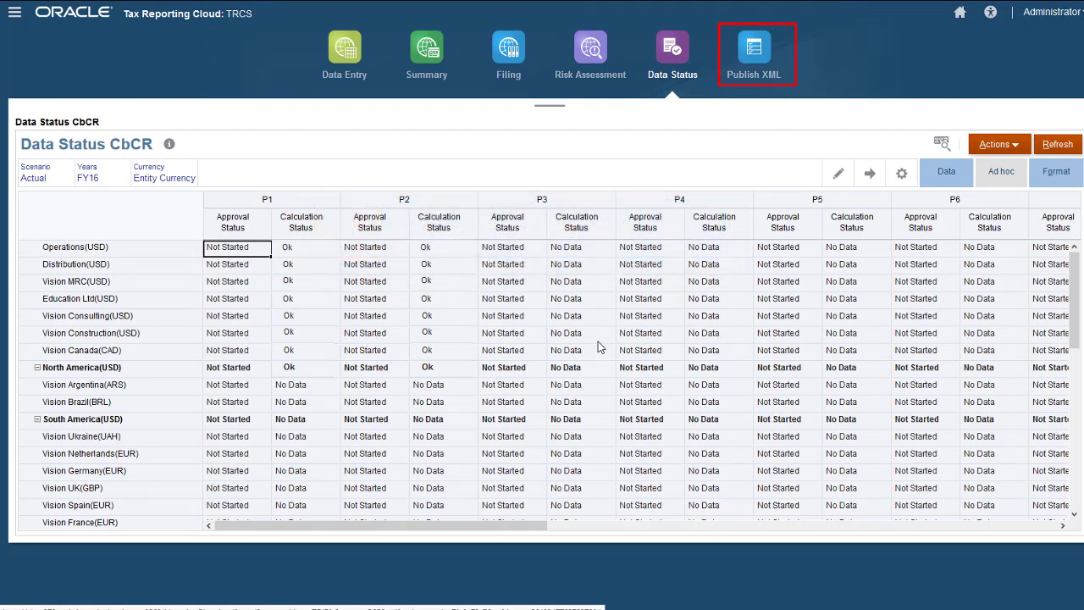
Download the Publish XML report as a CbcReportXML zip and open it in Windows Explorer.
left_click(755, 49)
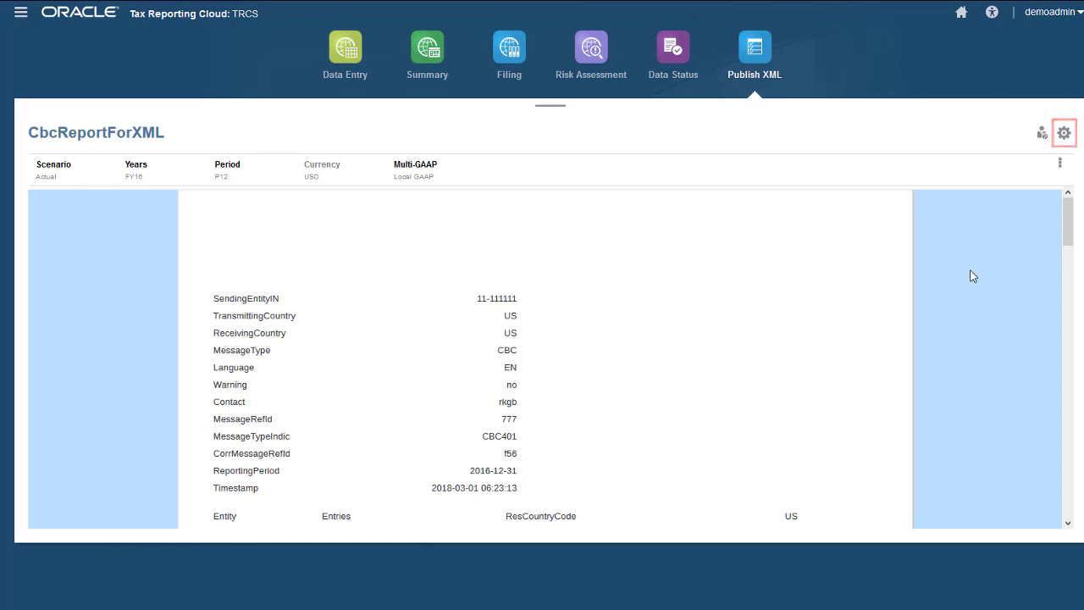
left_click(1064, 135)
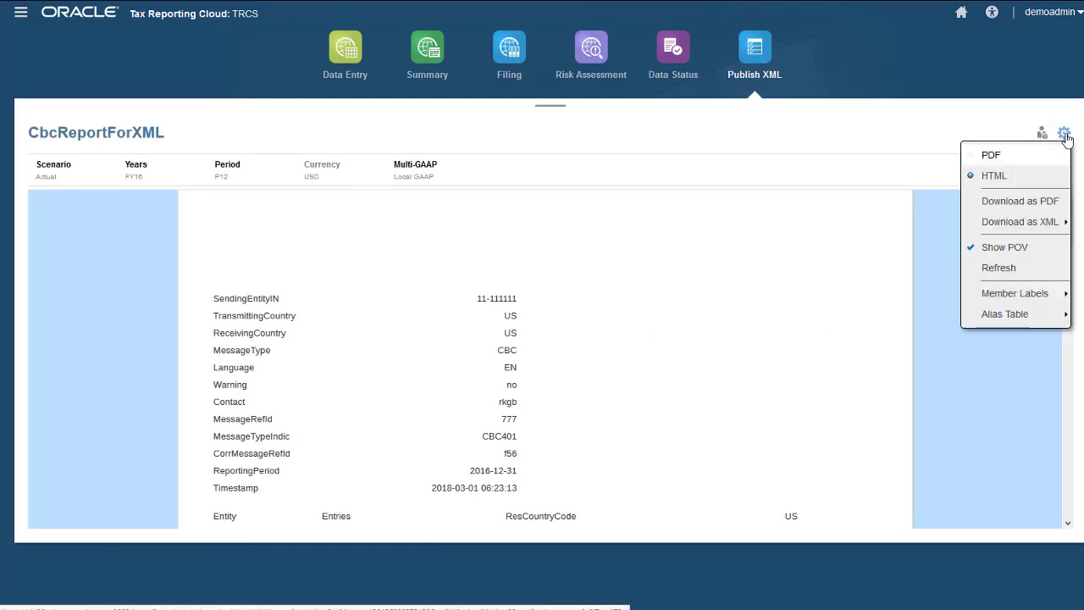
mouse_move(1020, 222)
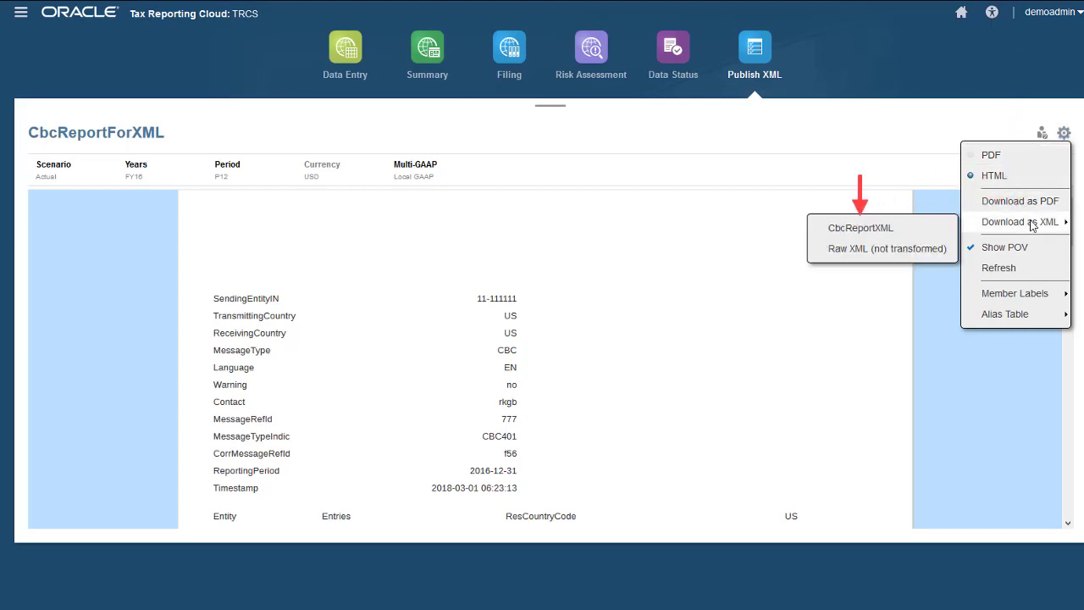
left_click(881, 228)
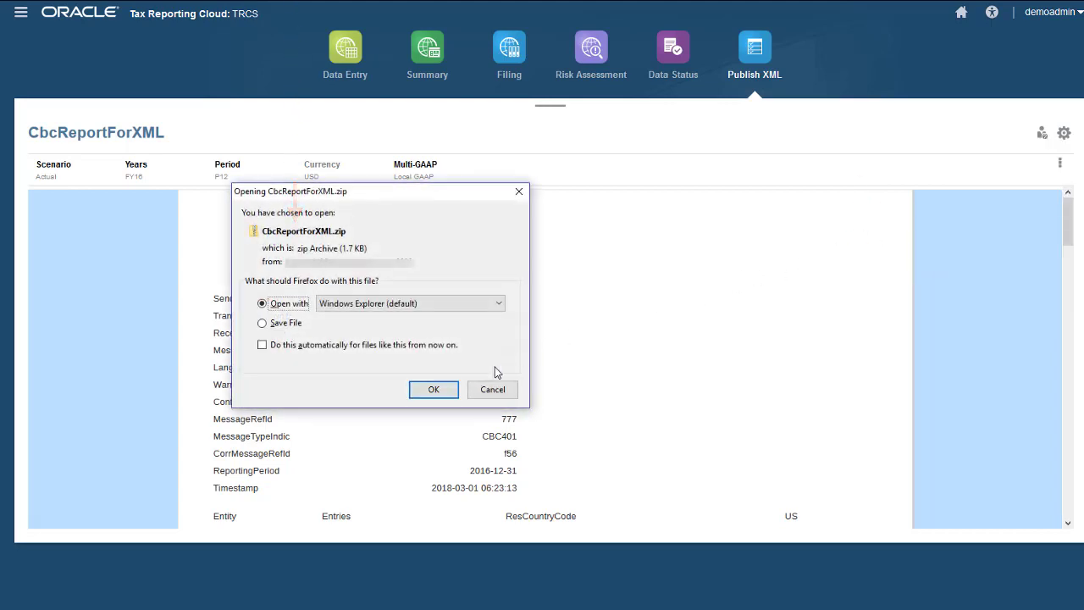
left_click(439, 399)
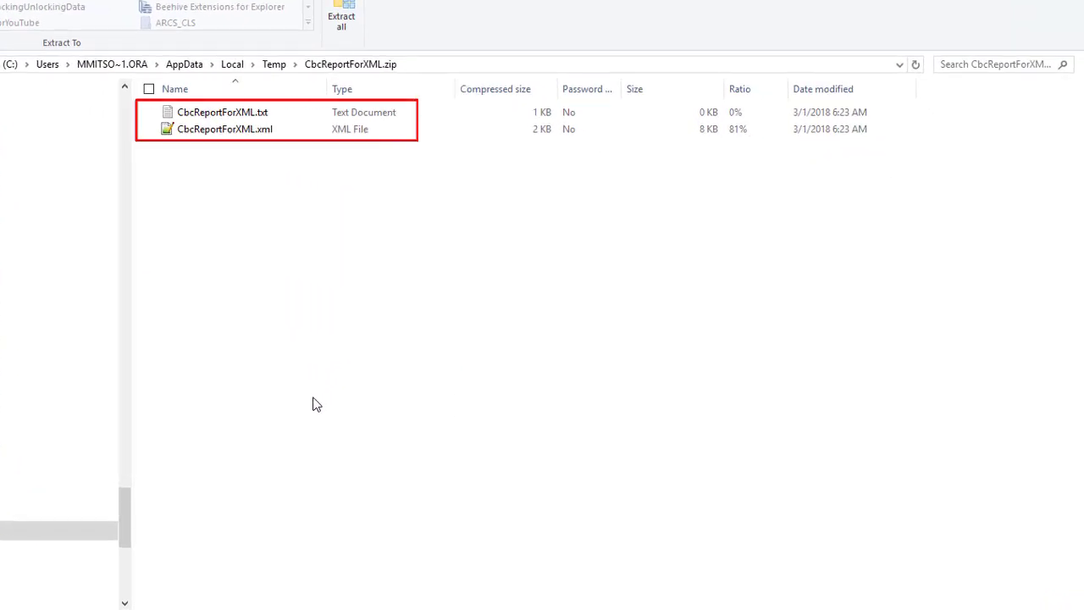
Check the empty CbcReportForXML.txt in Notepad, then open CbcReportForXML.xml.
double_click(234, 112)
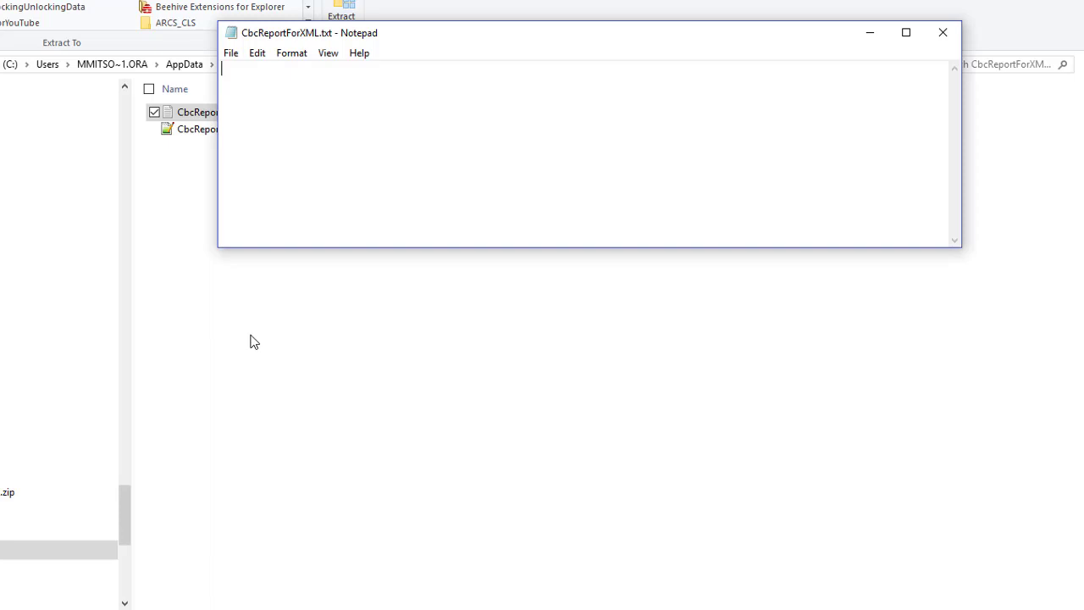
left_click(947, 35)
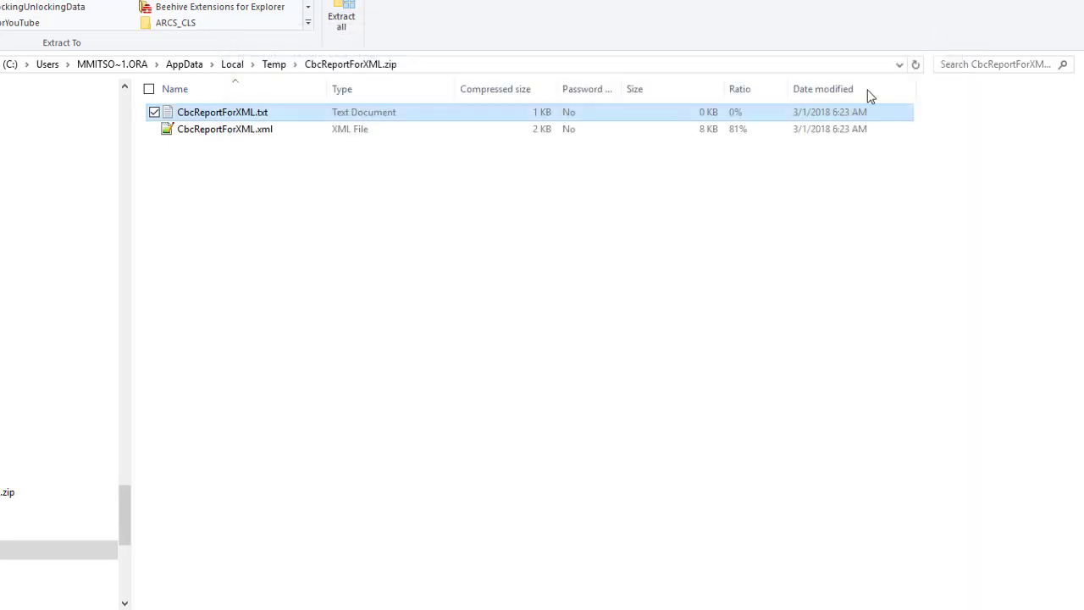
double_click(234, 132)
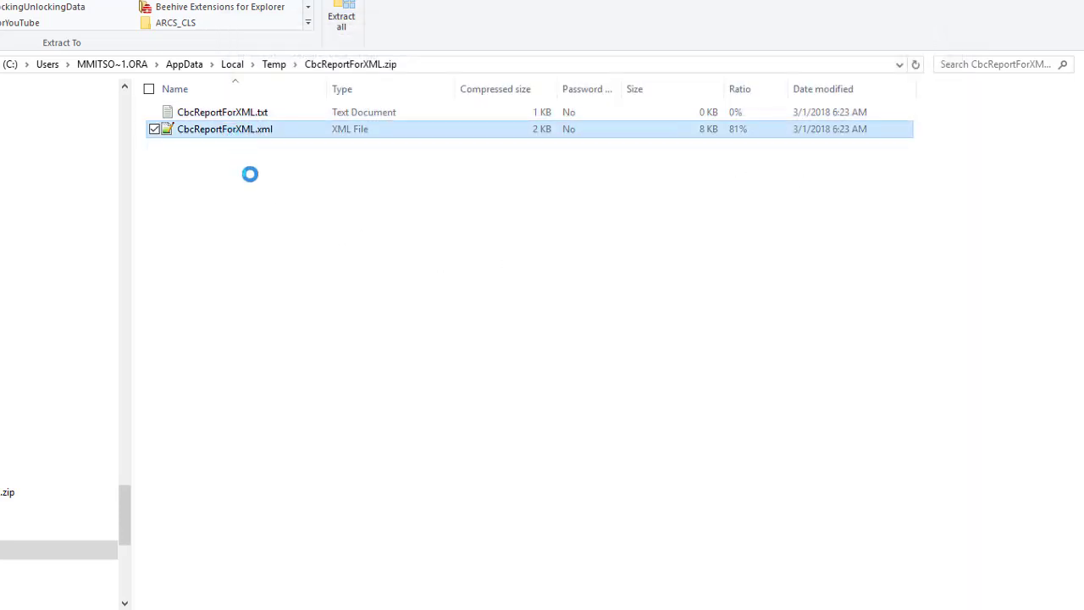